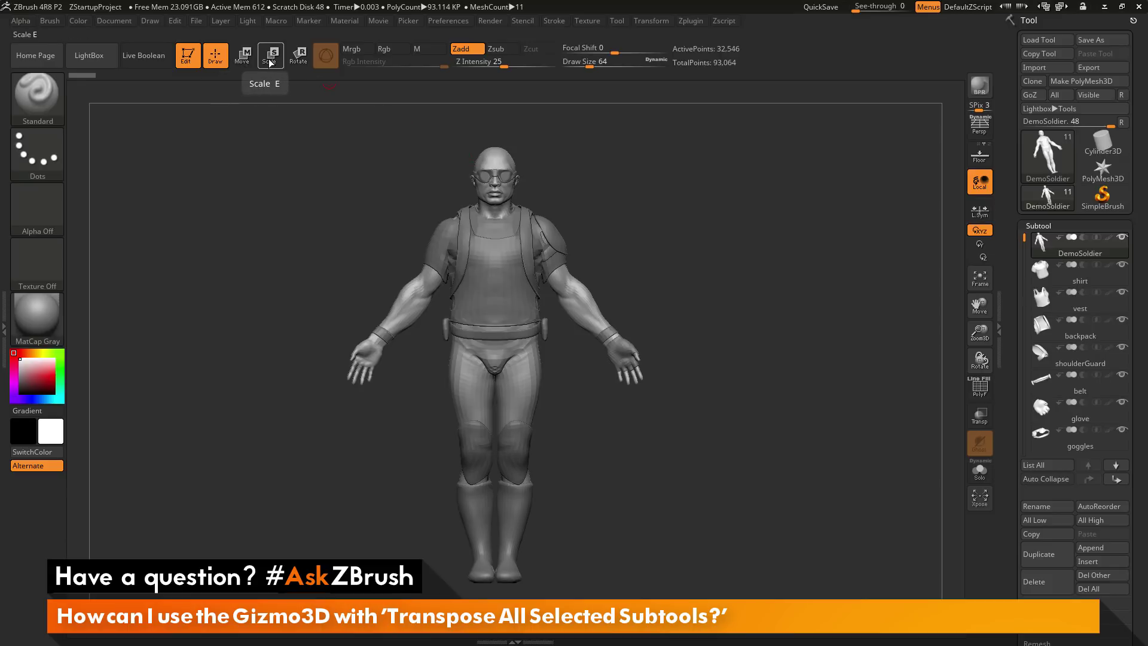
- Activate Move mode with the Gizmo3D and test moving all subtools along the X axis, undoing each move
left_click(242, 57)
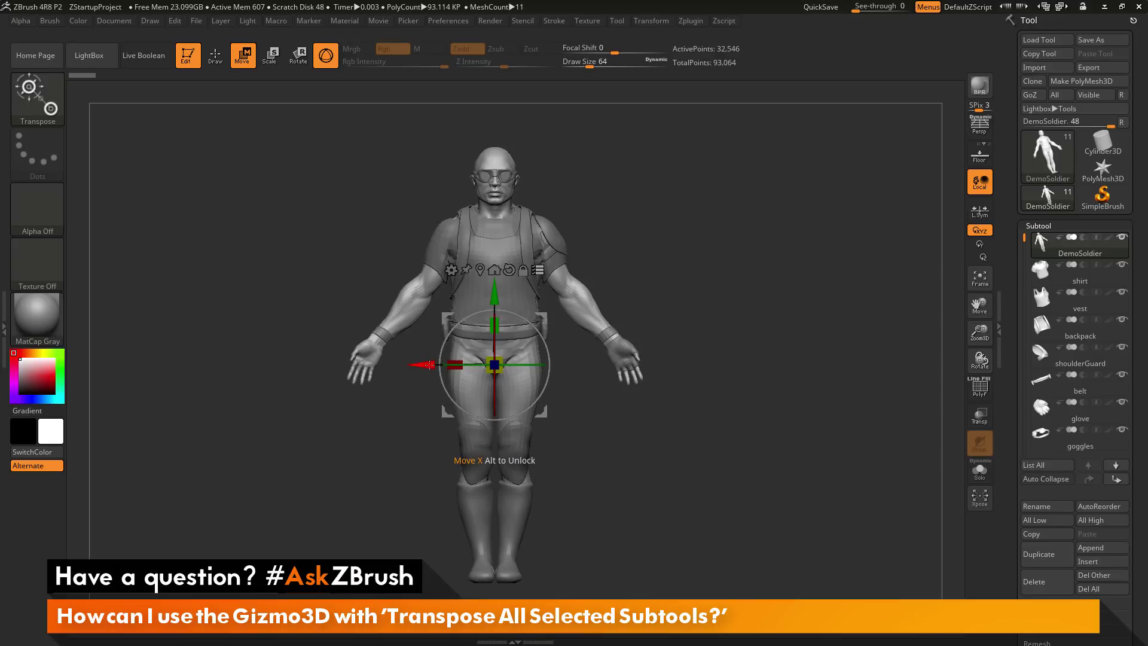
left_click_drag(430, 364, 454, 381)
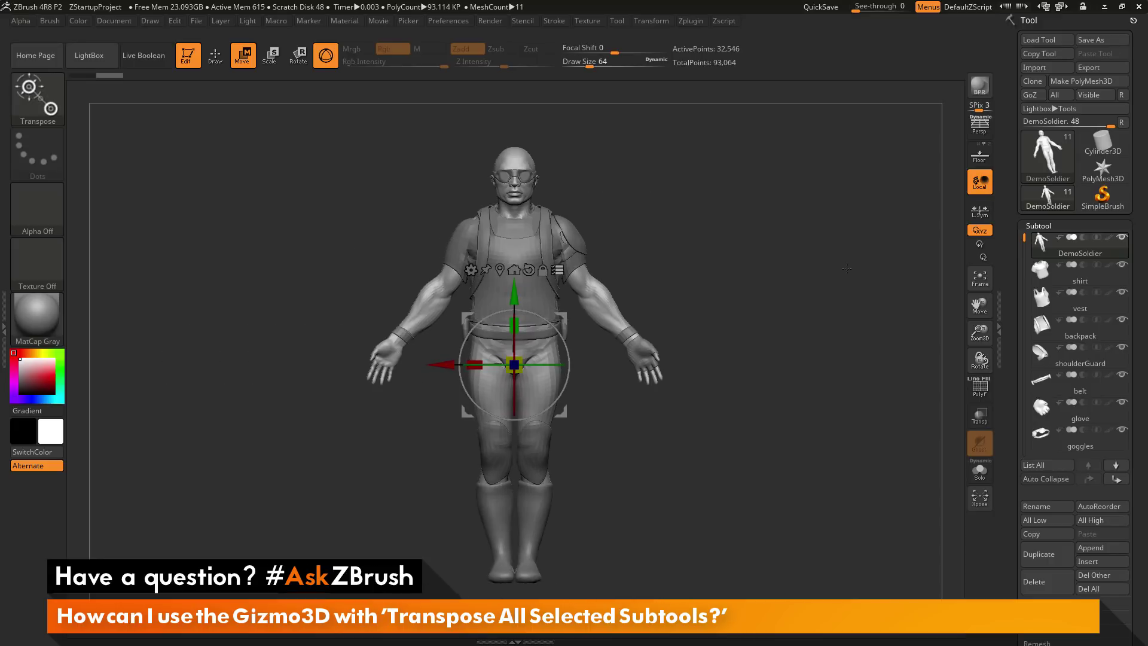
key("ctrl+z")
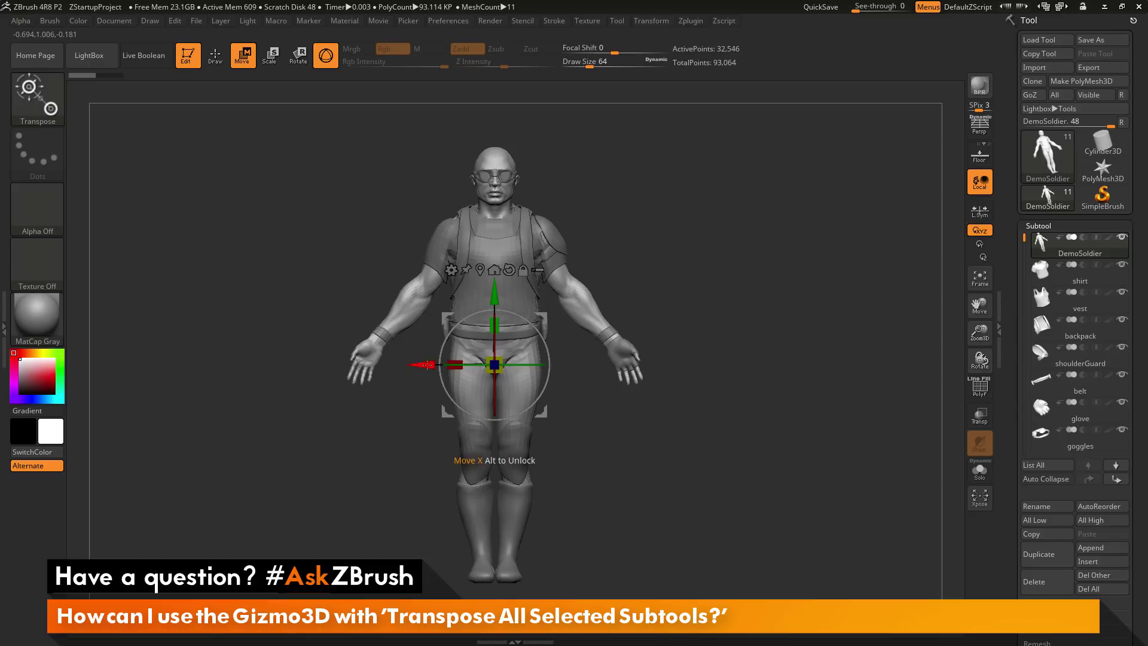
mouse_move(427, 364)
left_mouse_down()
mouse_move(203, 362)
mouse_move(547, 367)
mouse_move(245, 362)
mouse_move(434, 366)
left_mouse_up()
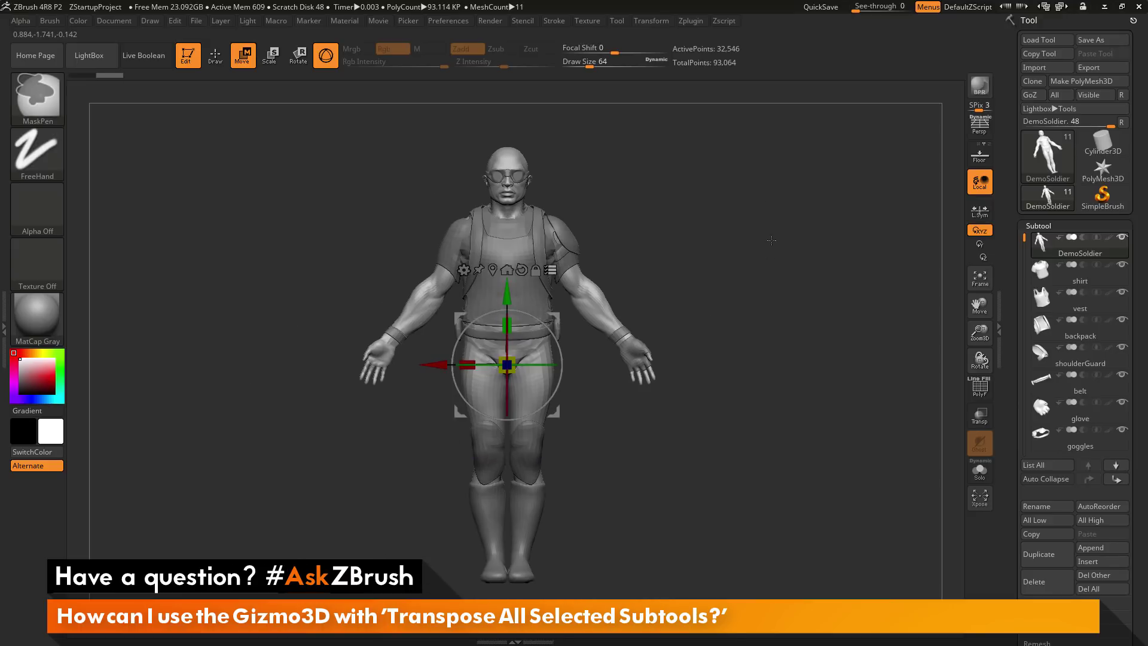
key("ctrl+z")
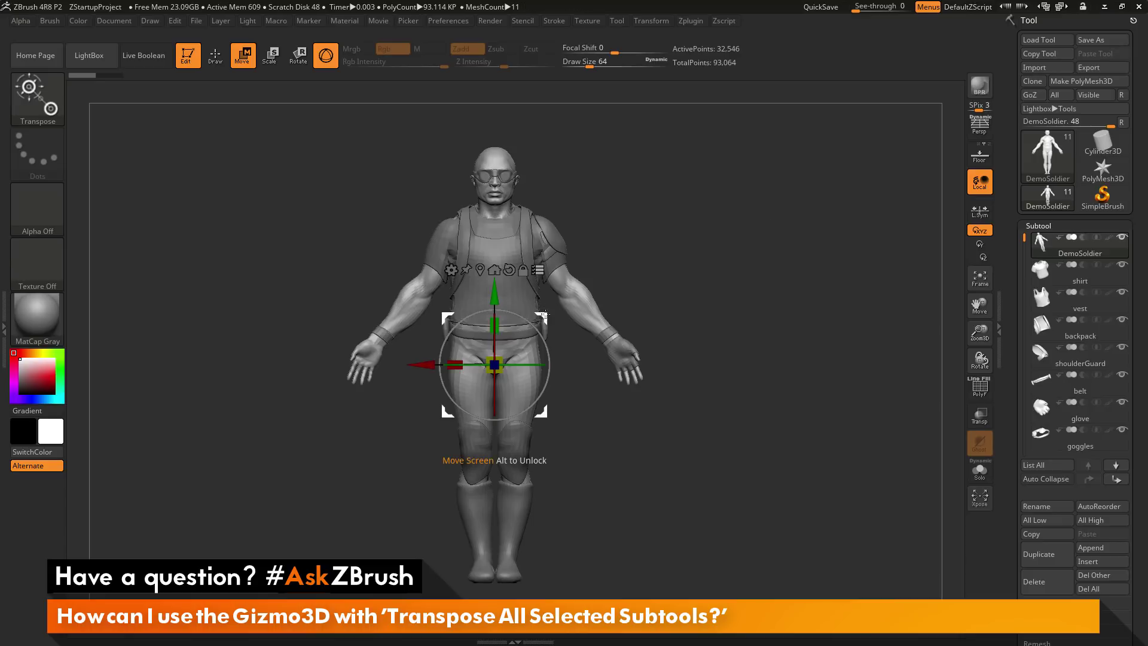
- Try moving all subtools together freely in the screen plane with the gizmo, and undo each move
left_click_drag(546, 313, 572, 314)
key("ctrl+z")
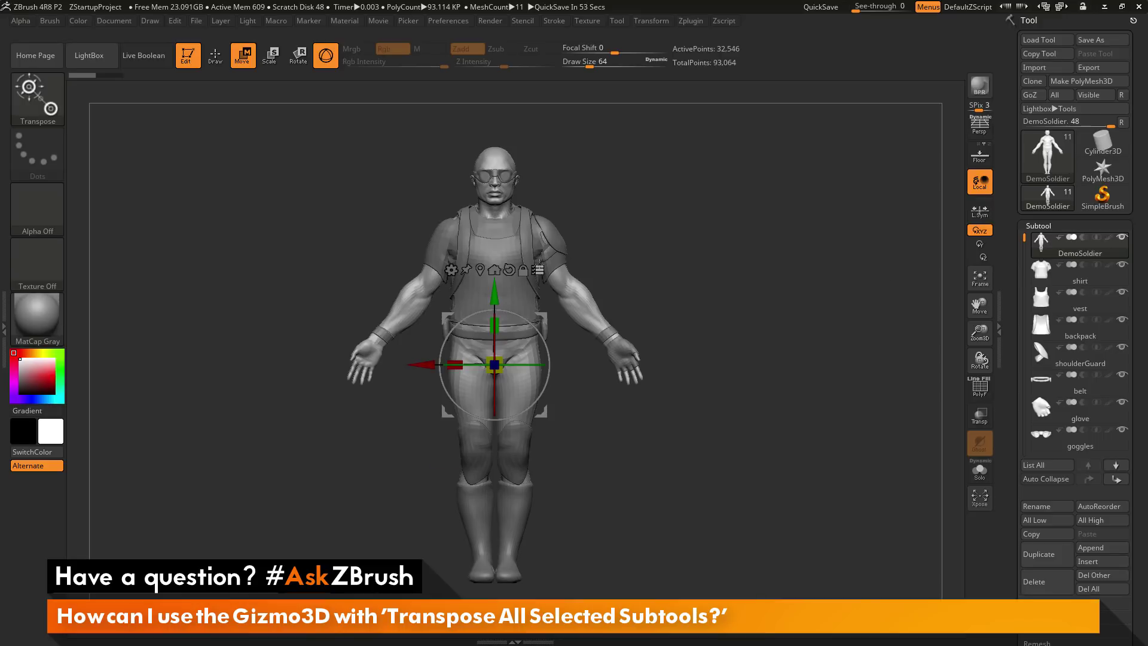
mouse_move(547, 312)
left_mouse_down()
mouse_move(462, 297)
mouse_move(562, 296)
left_mouse_up()
key("ctrl+z")
key("ctrl+z")
- Select only the soldier's body subtool, test moving it alone in the screen plane, and undo the move
key("ctrl+shift")
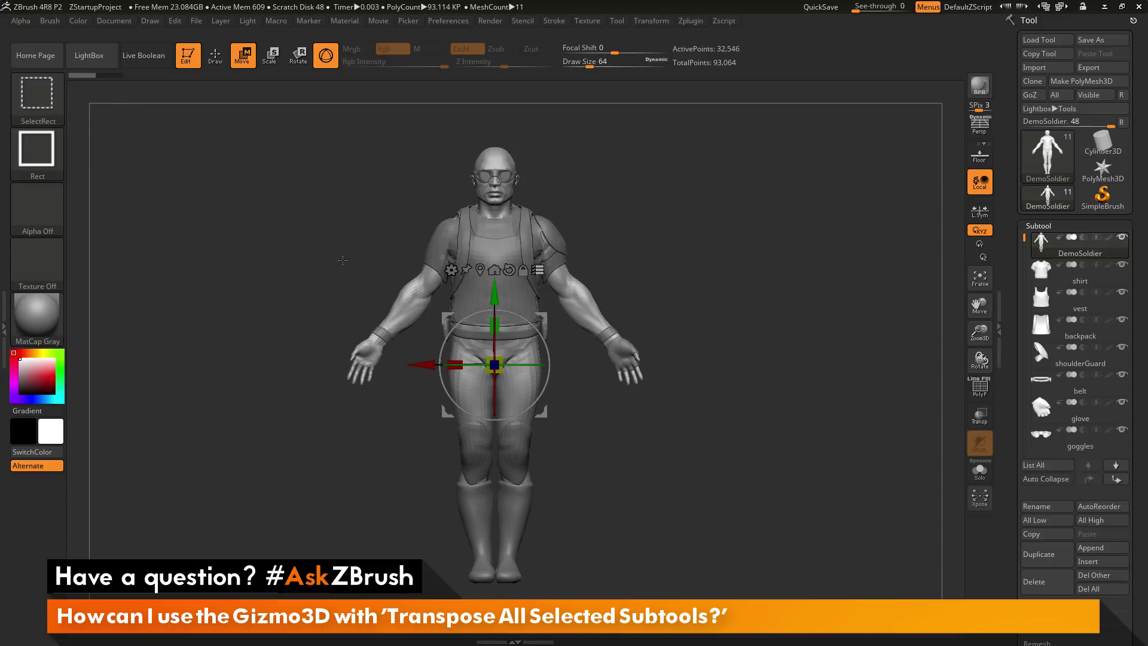
left_click(578, 305, "ctrl+shift")
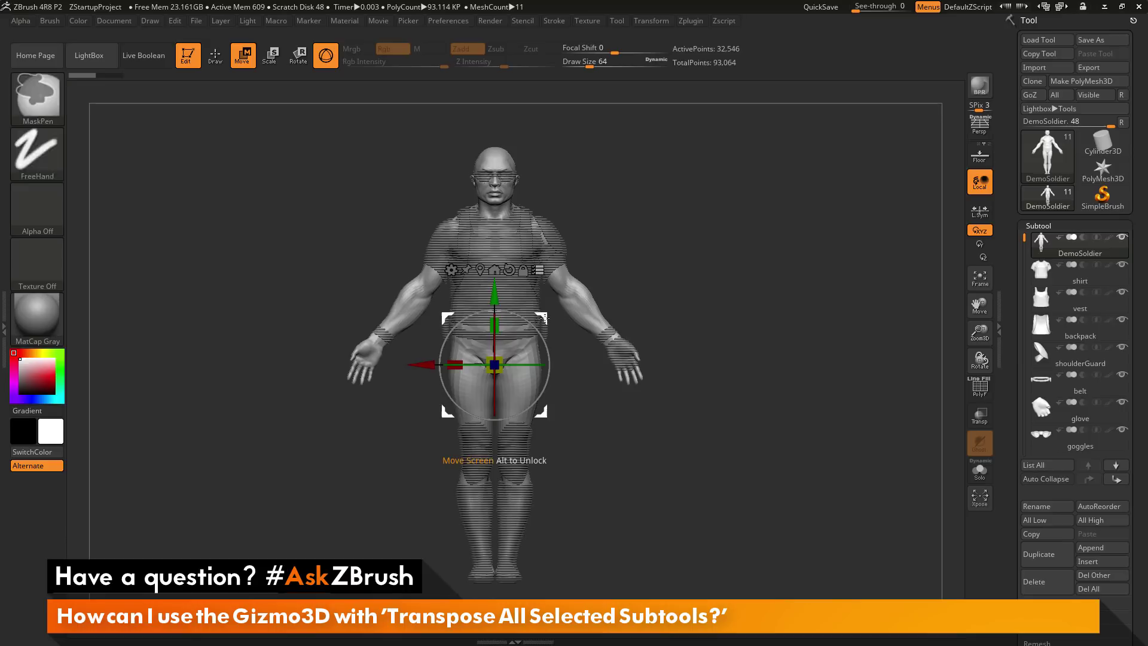
mouse_move(546, 317)
left_mouse_down()
mouse_move(348, 319)
mouse_move(558, 339)
mouse_move(547, 301)
mouse_move(499, 319)
left_mouse_up()
key("ctrl+z")
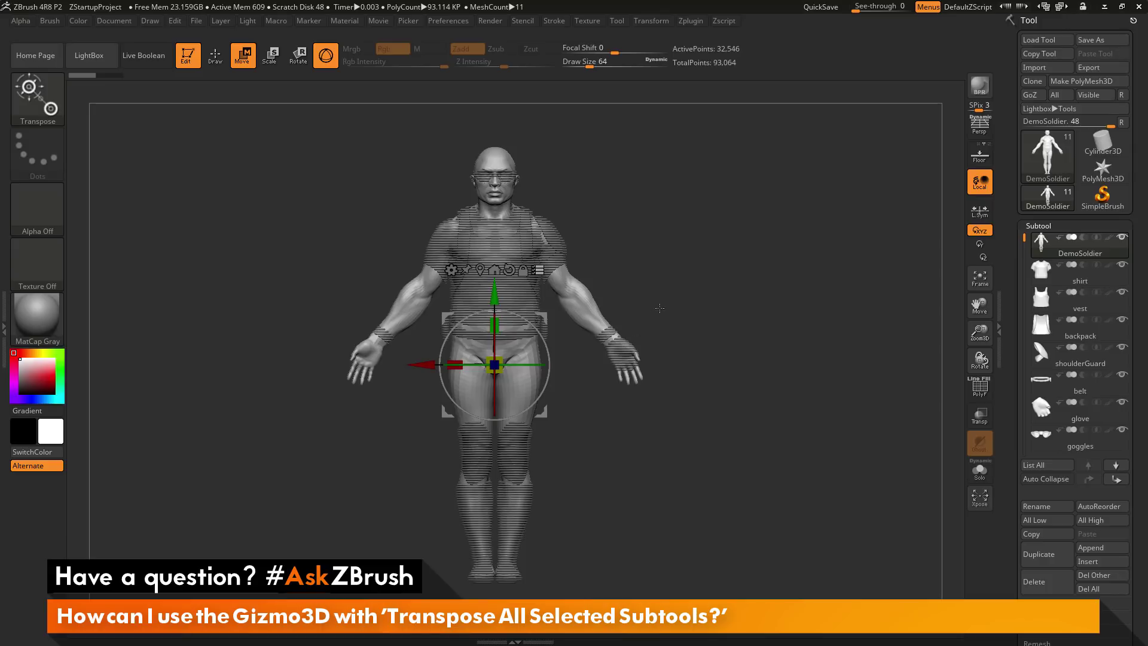
- Add the wristbands and the glove to the subtool selection, test moving them with the body, and undo the move
key("ctrl+shift")
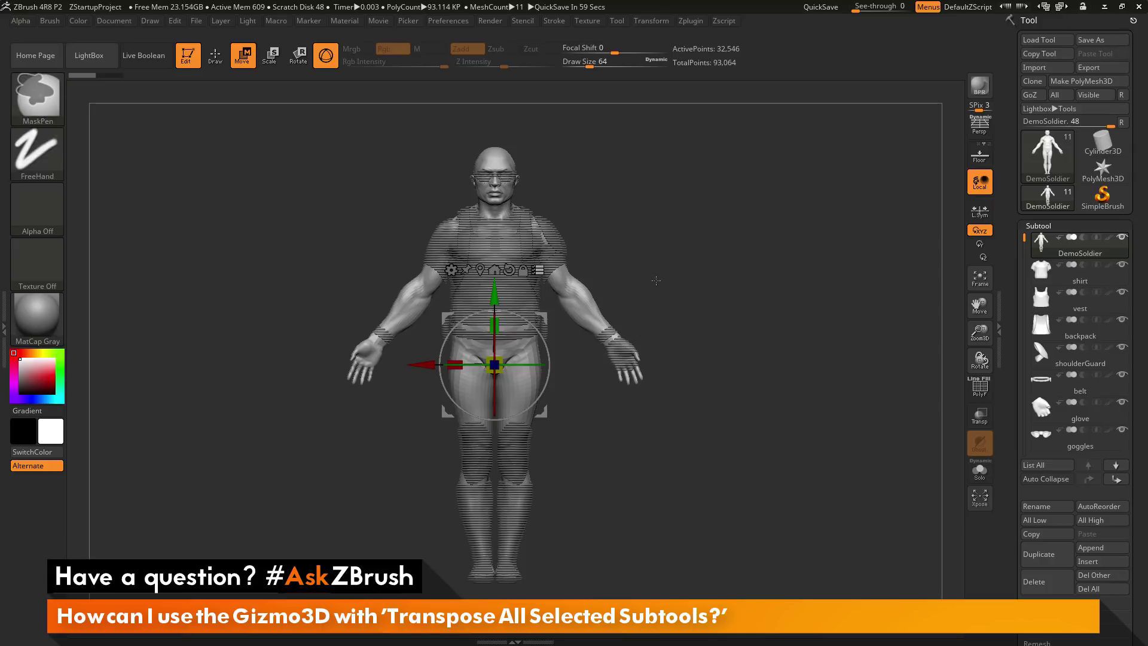
left_click(608, 331, "ctrl+shift")
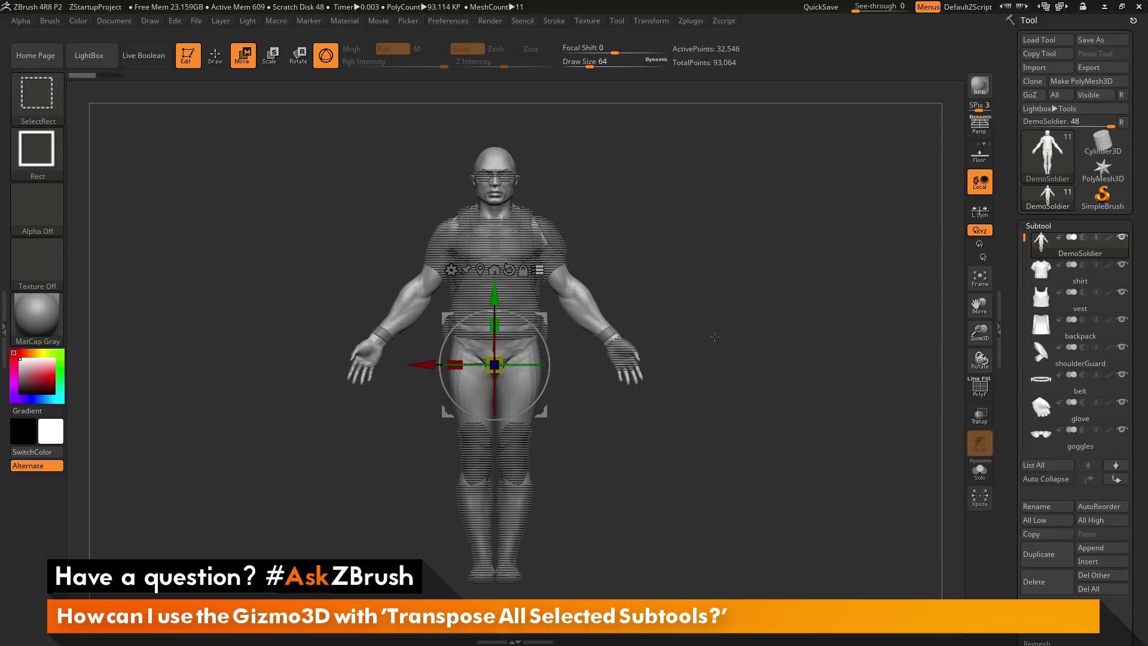
left_click(621, 352, "ctrl+shift")
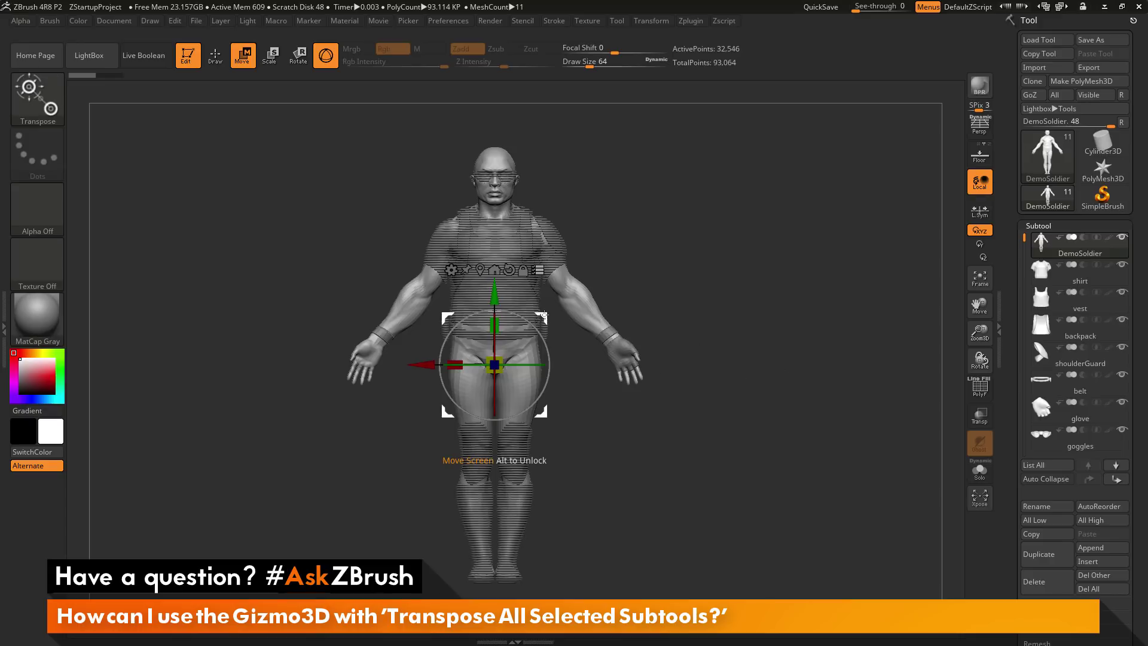
mouse_move(543, 315)
left_mouse_down()
mouse_move(591, 312)
mouse_move(377, 299)
mouse_move(671, 298)
mouse_move(391, 300)
mouse_move(553, 301)
left_mouse_up()
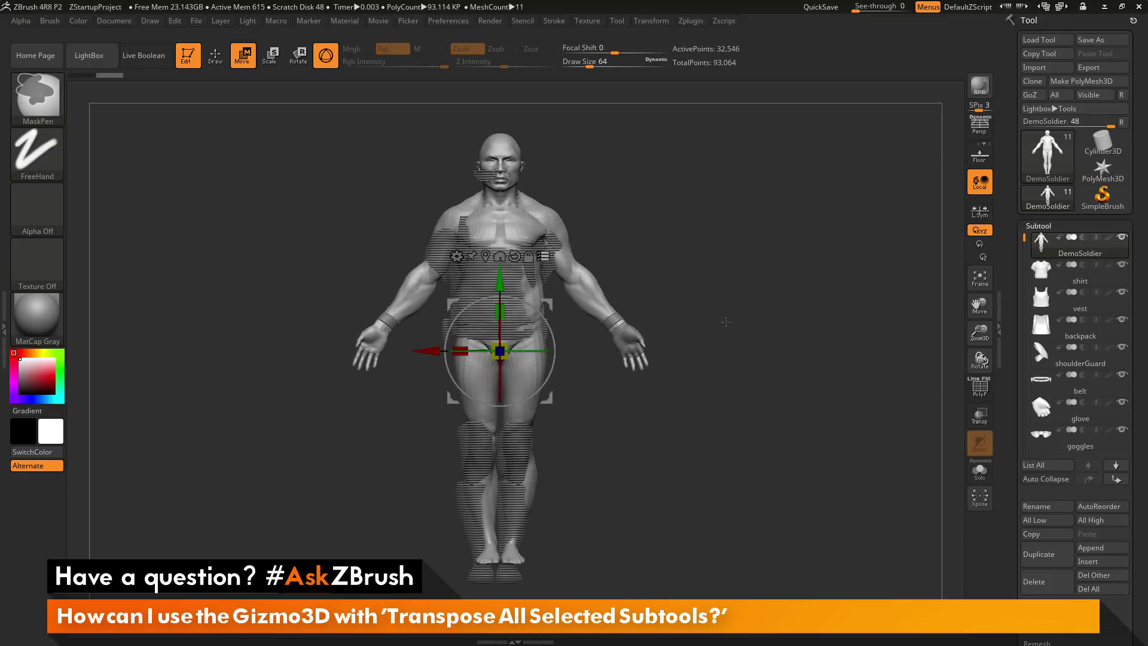
key("ctrl+z")
- Add the shoulder guard and goggles to the subtool selection, test moving the selected parts, and undo the move
key("ctrl+shift")
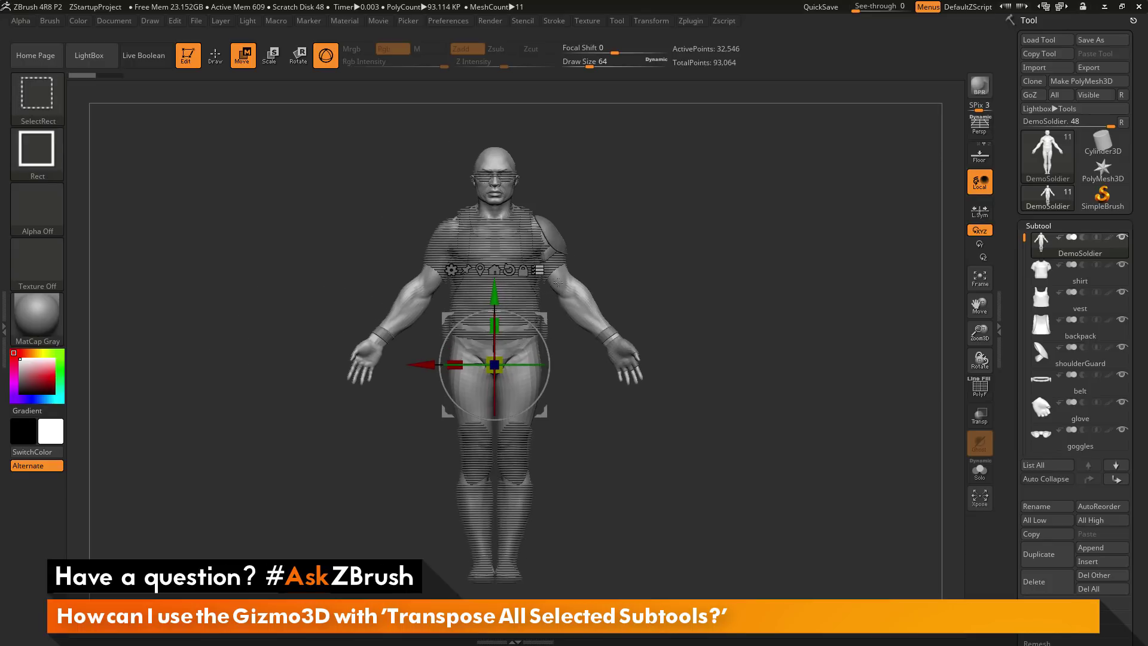
left_click(506, 176, "ctrl+shift")
mouse_move(542, 317)
left_mouse_down()
mouse_move(336, 295)
mouse_move(616, 302)
mouse_move(566, 305)
mouse_move(549, 336)
mouse_move(534, 332)
mouse_move(549, 319)
left_mouse_up()
key("ctrl+z")
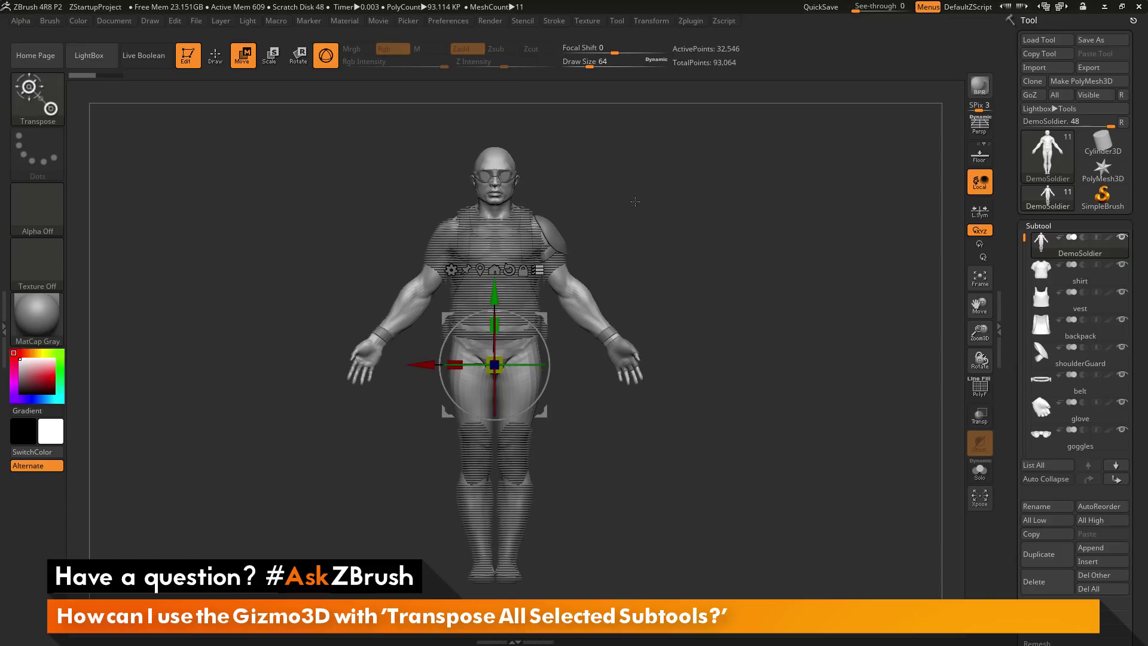
- Clear the subtool selection, select the goggles, glove and wristbands, and test moving them together before undoing the move
left_click_drag(690, 158, 713, 213, "ctrl+shift")
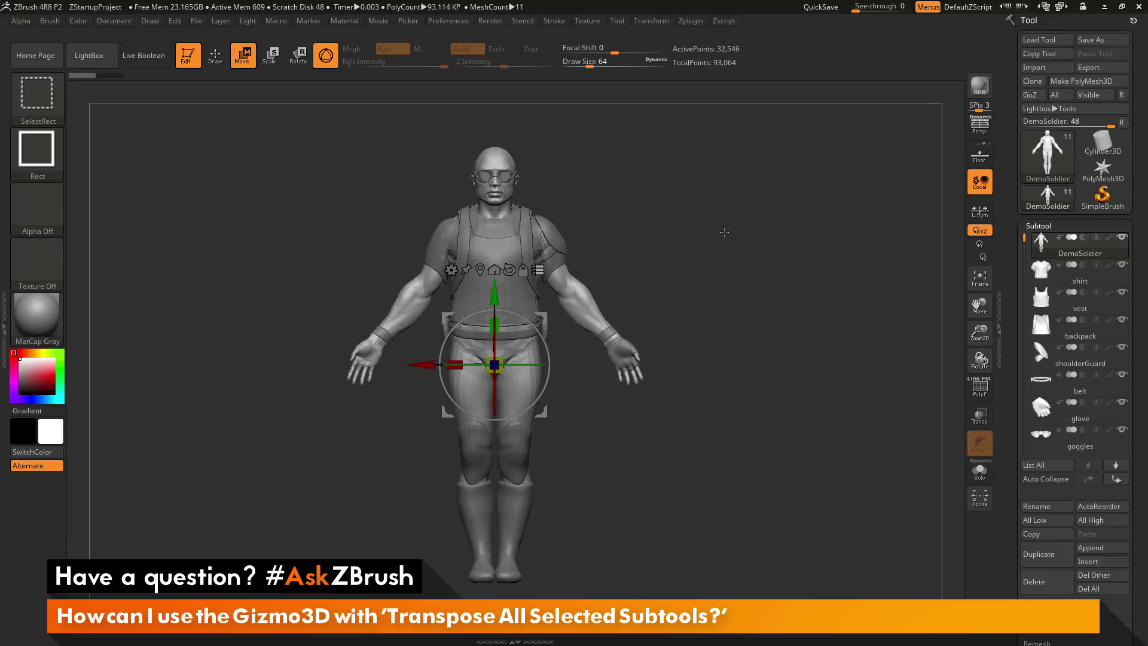
left_click(786, 365, "ctrl+shift")
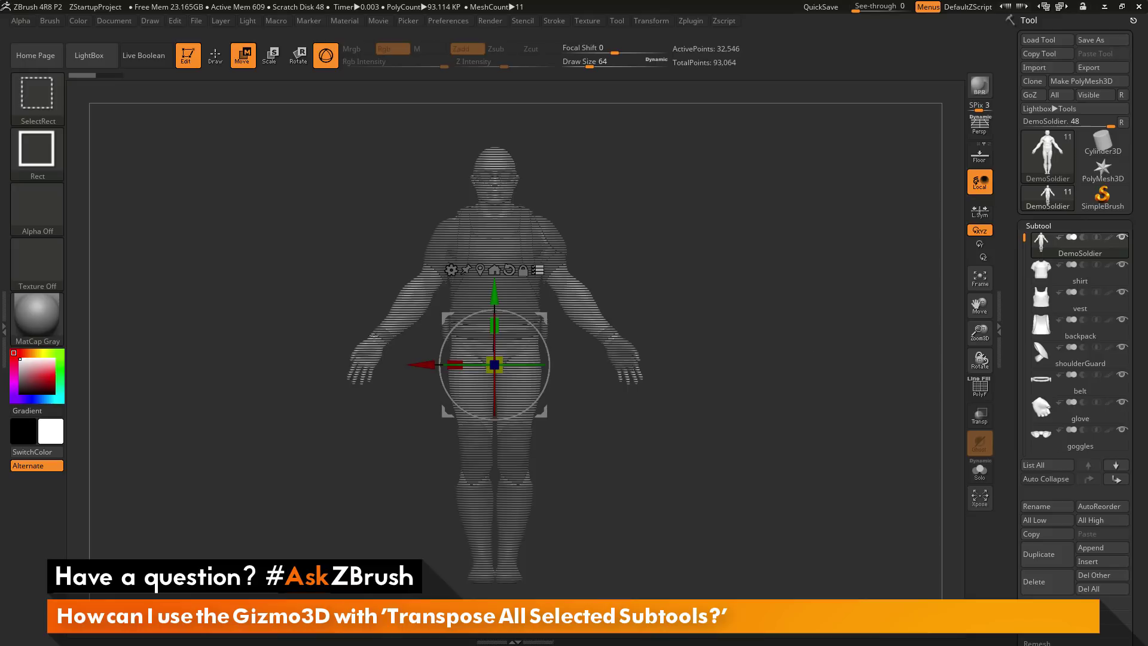
left_click(508, 175, "ctrl+shift")
left_click(630, 363, "ctrl+shift")
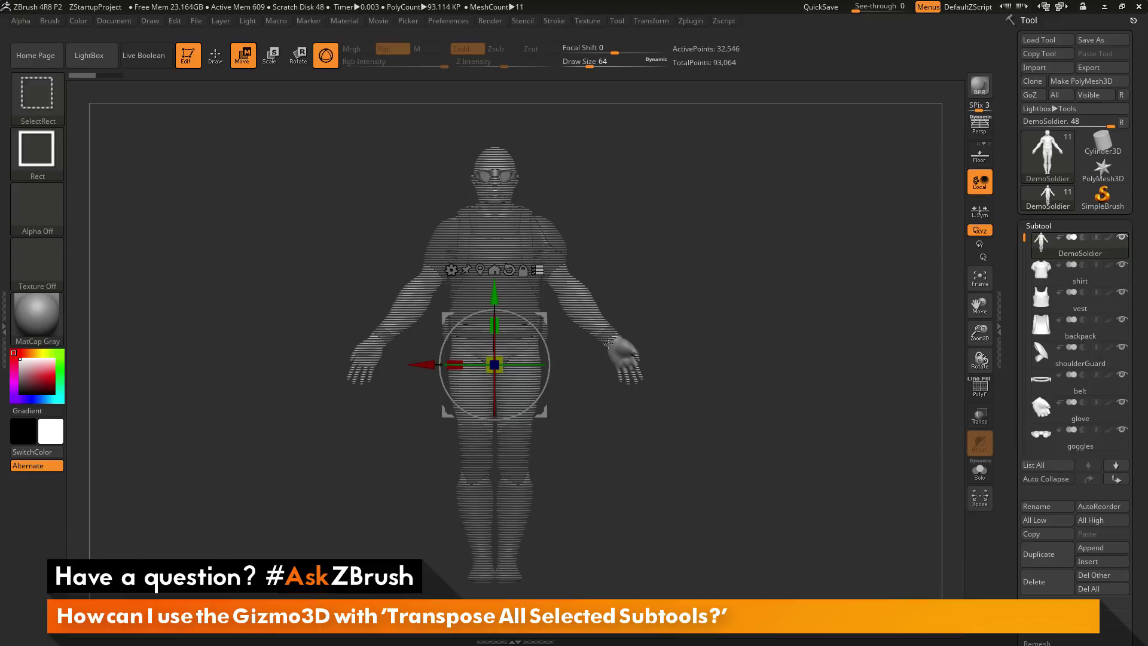
left_click(608, 338, "ctrl+shift")
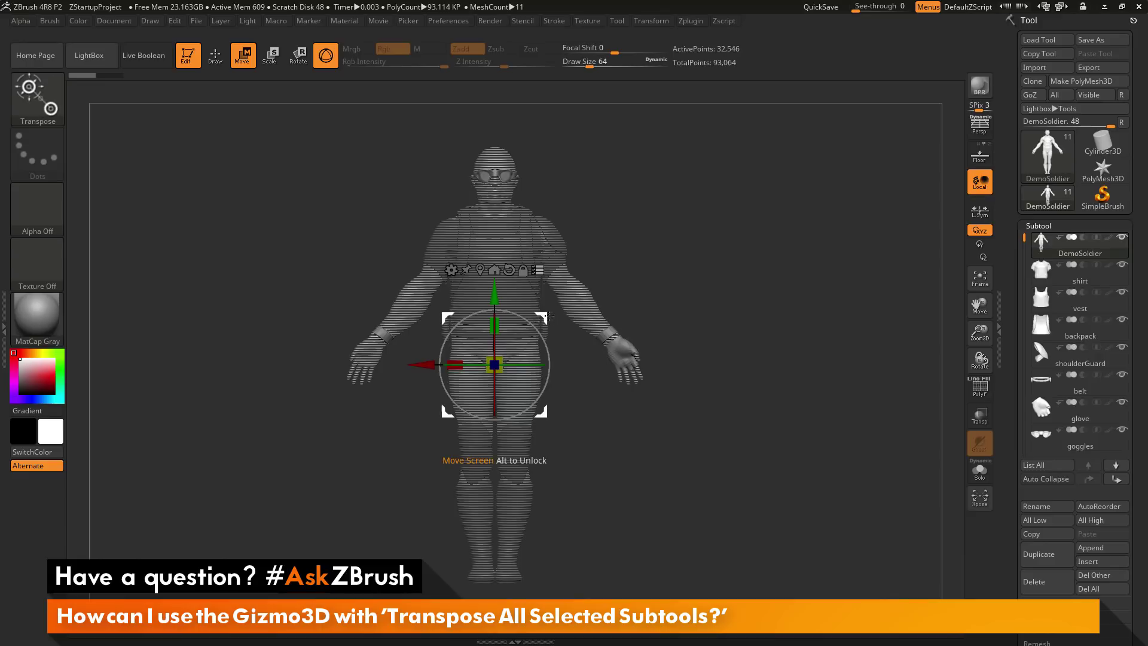
left_click_drag(555, 324, 571, 290)
key("ctrl+z")
- Switch the subtool selection between the body alone and all subtools, ending with only the body selected
left_click(583, 291, "ctrl+shift")
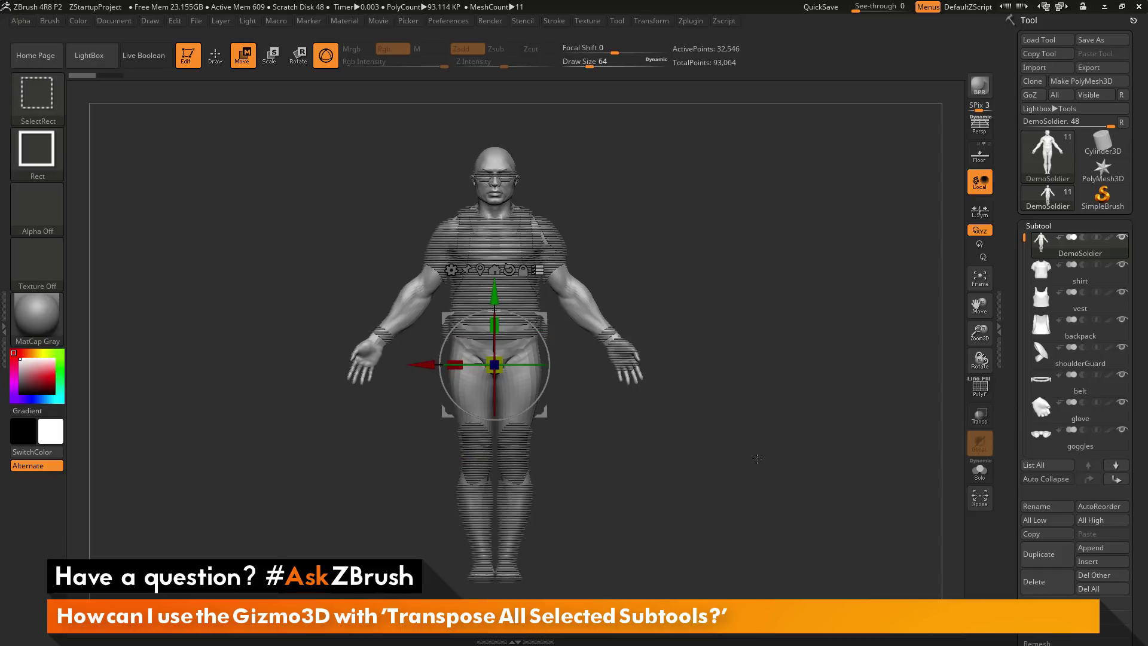
left_click_drag(757, 459, 815, 584, "ctrl+shift")
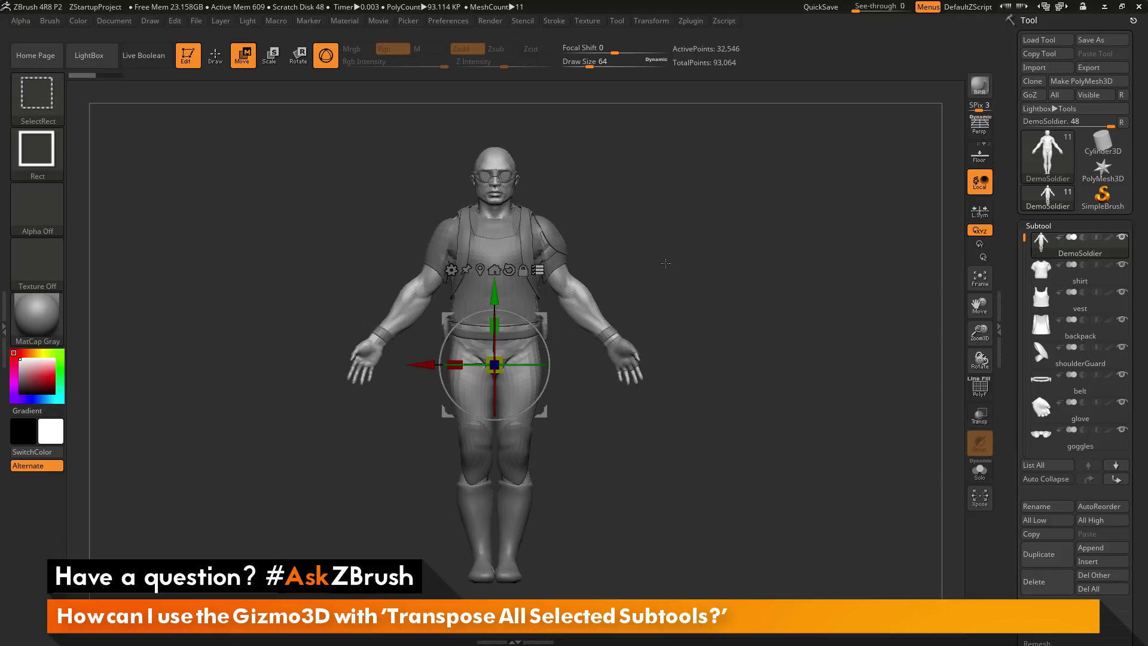
left_click(579, 308, "ctrl+shift")
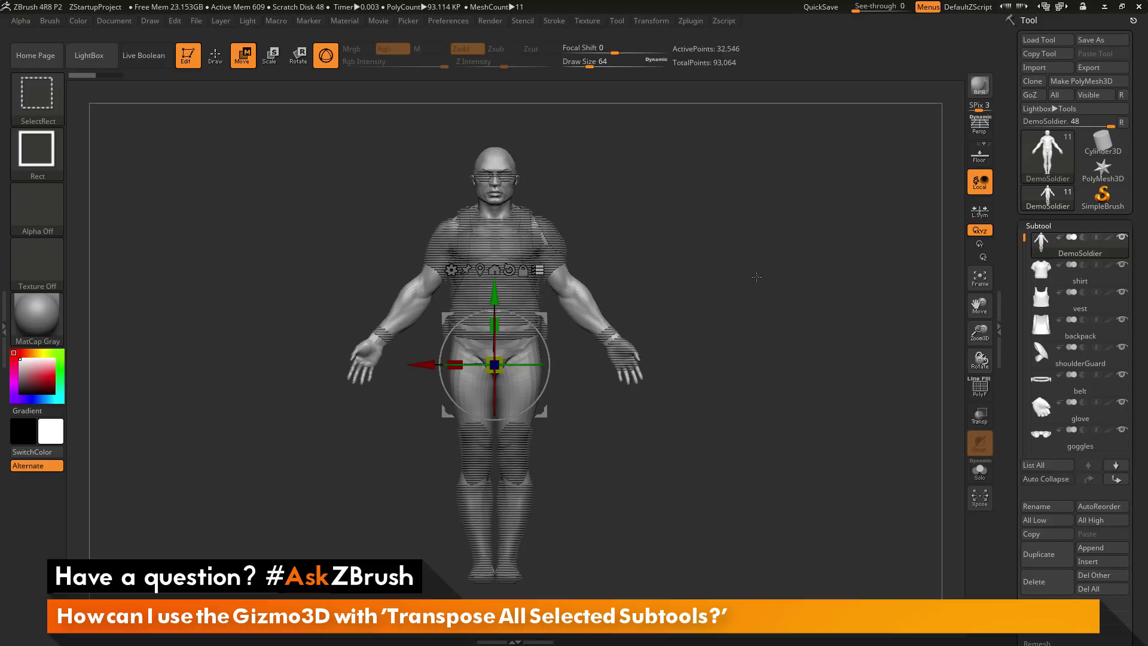
- Add the shirt and goggles to the selected body, and invert the subtool selection
left_click(509, 227, "ctrl+shift")
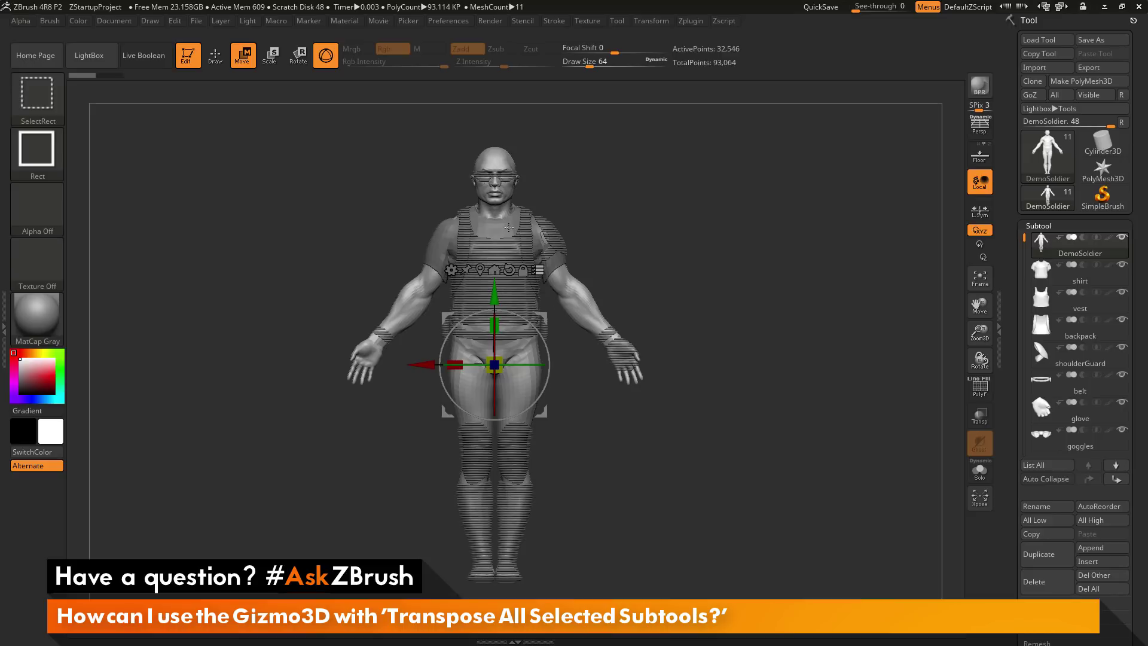
left_click(499, 186, "ctrl+shift")
left_click(714, 199, "ctrl+shift")
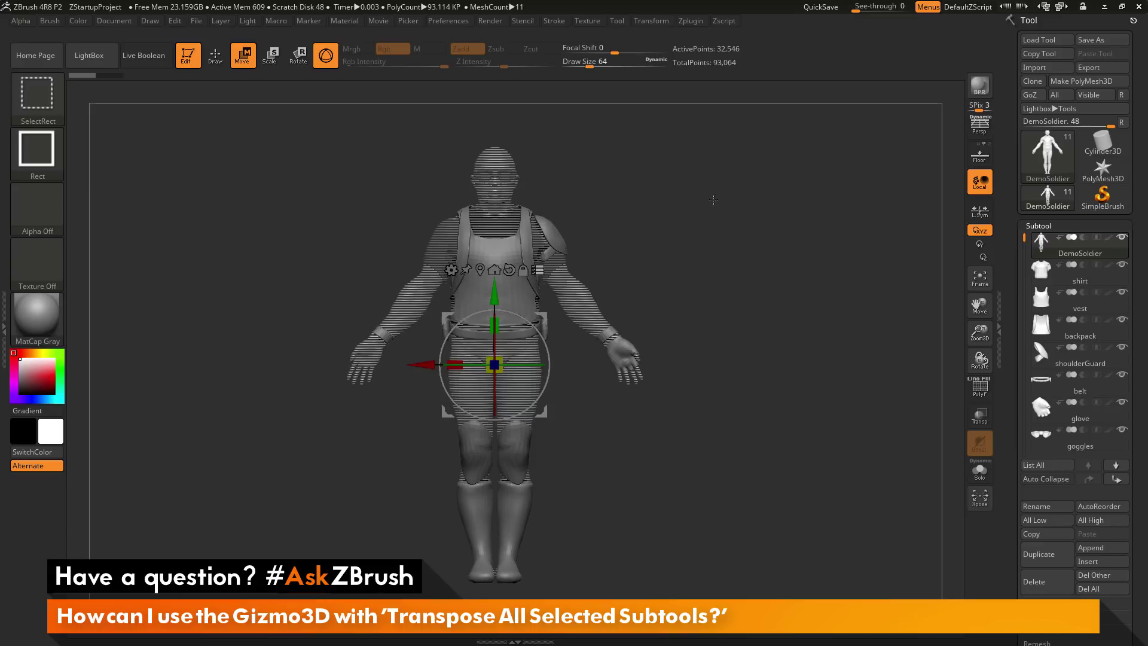
left_click(714, 199, "ctrl+shift")
left_click(713, 199, "ctrl+shift")
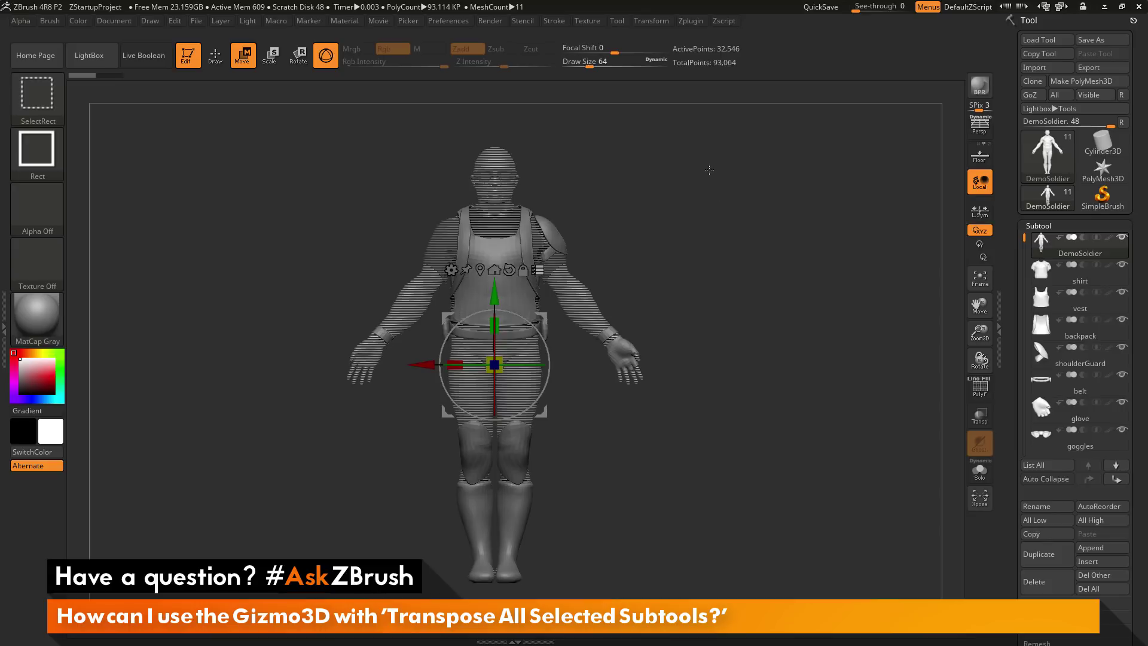
- Make all subtools active again, and select only the backpack by its shoulder strap
left_click_drag(709, 170, 776, 384, "ctrl+shift")
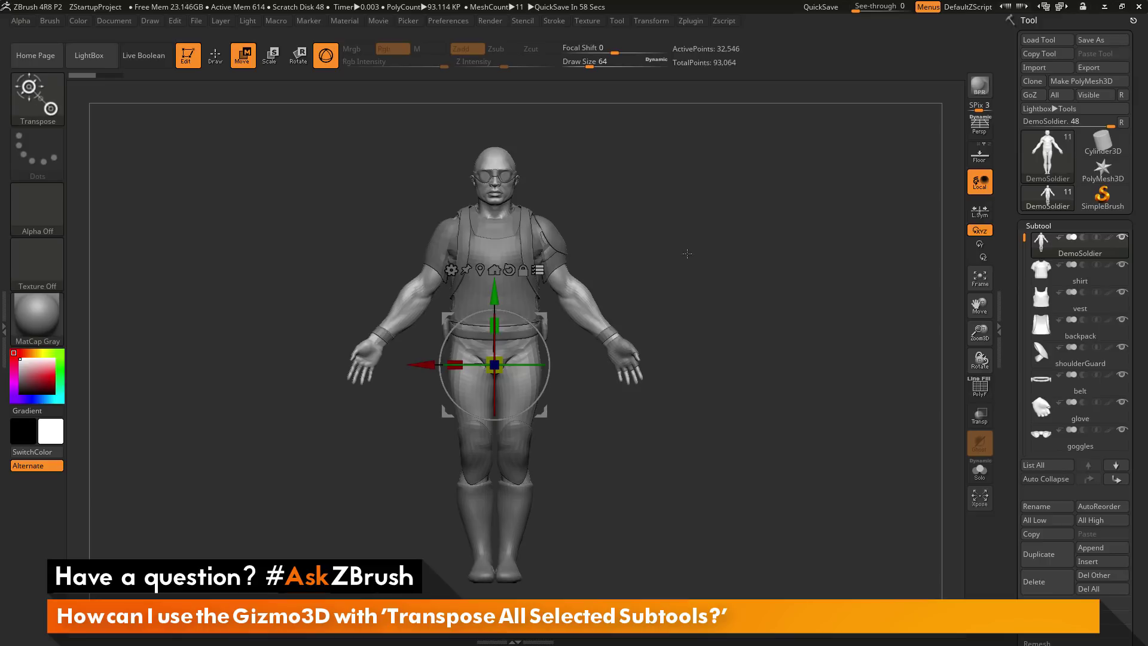
left_click_drag(687, 253, 680, 261)
left_click(529, 295, "ctrl+shift")
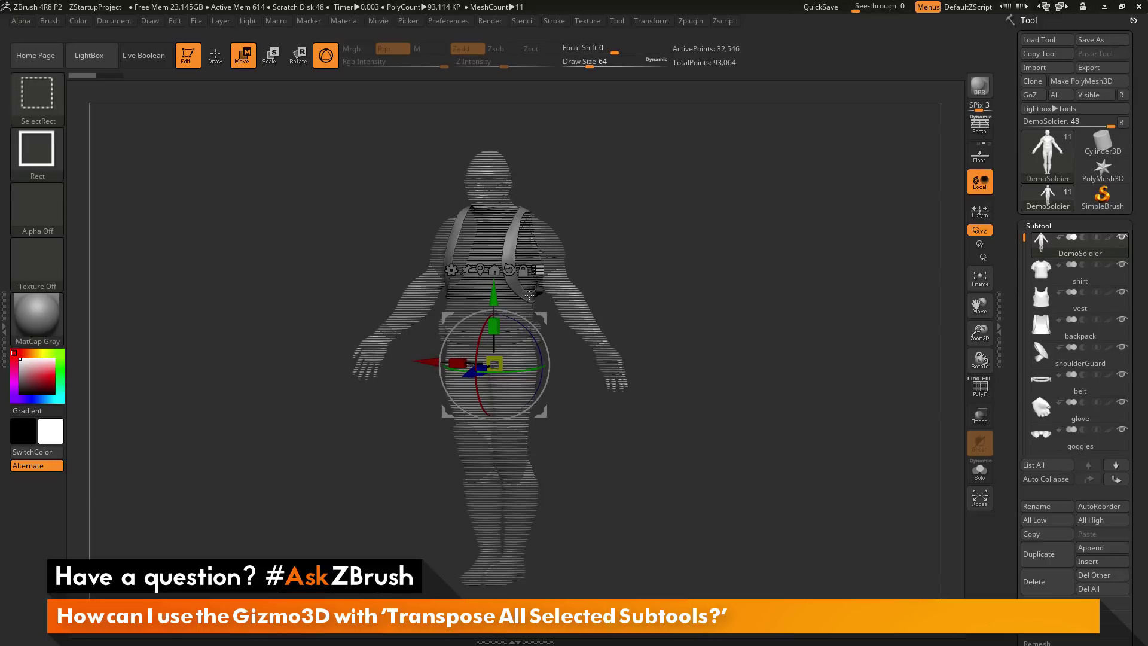